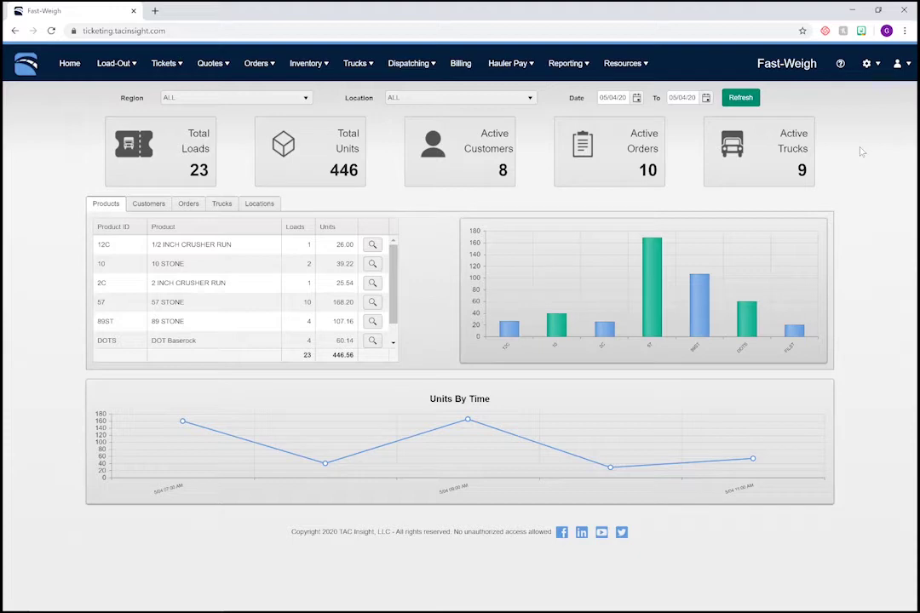
- Open User Administration from the portal settings gear menu
click(867, 63)
click(874, 92)
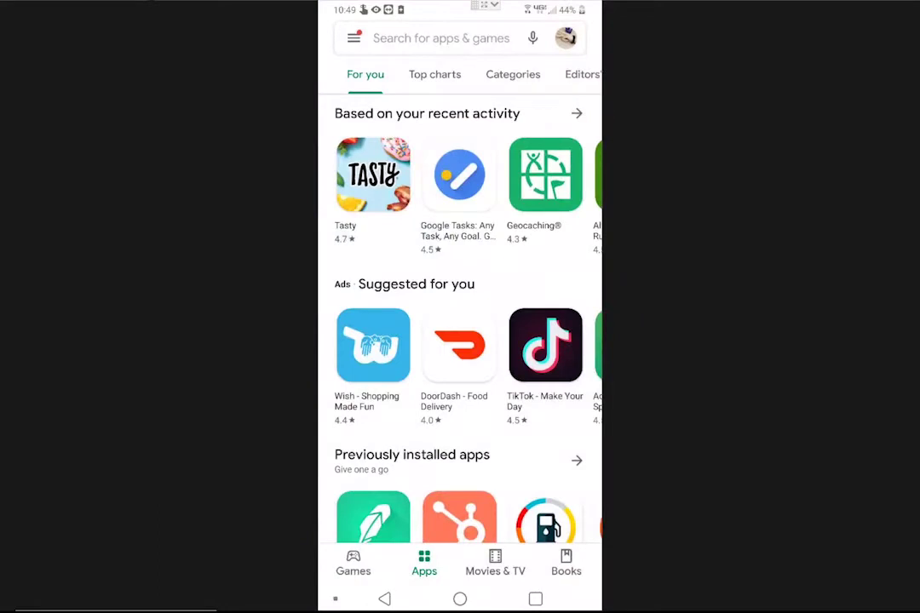
- Search the Play Store for 'fast weigh' and open the Fast Weigh app's store page
click(440, 37)
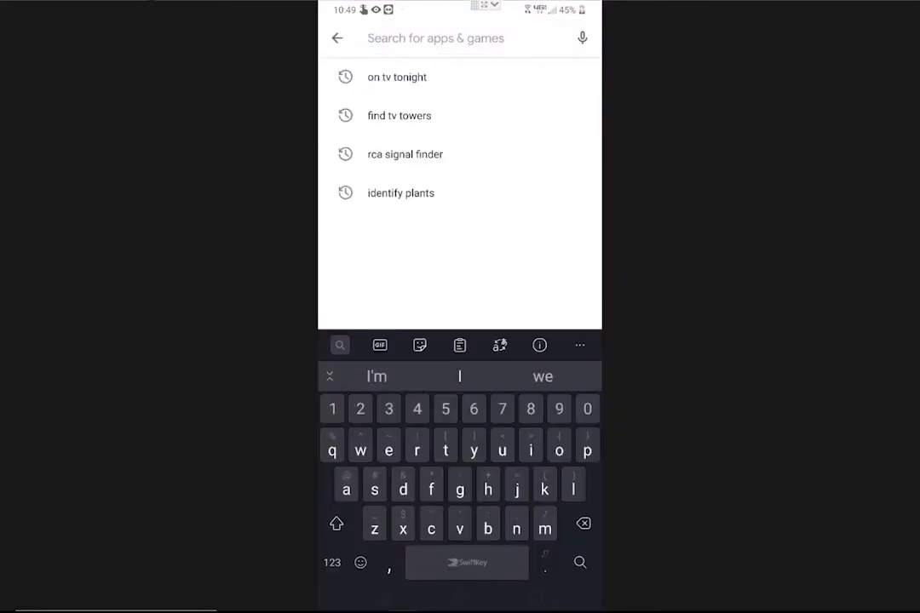
text(fast)
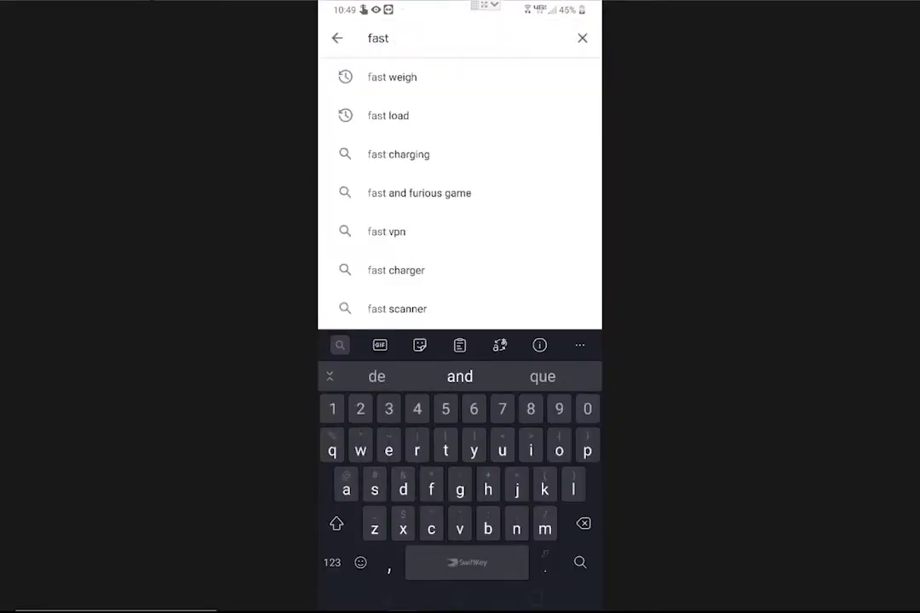
click(392, 77)
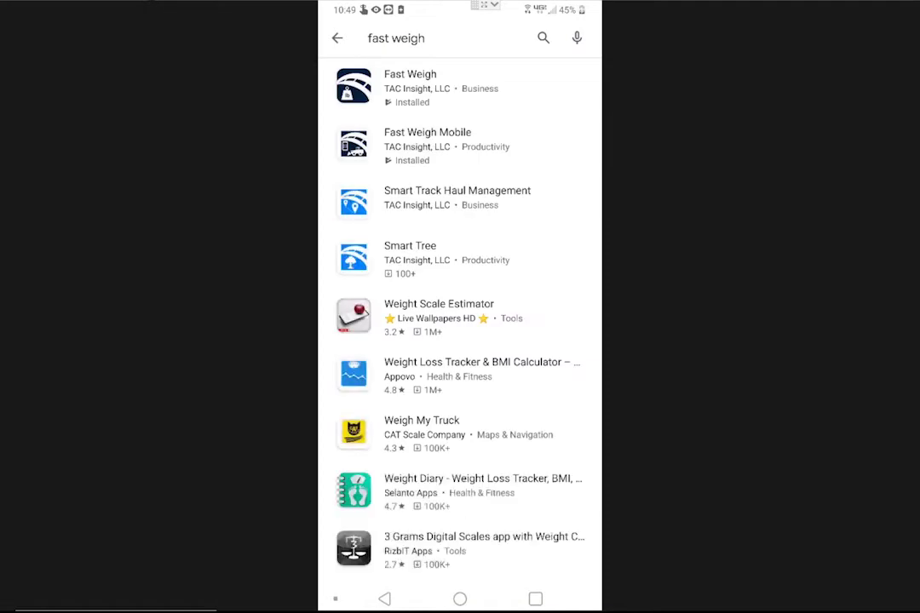
click(411, 87)
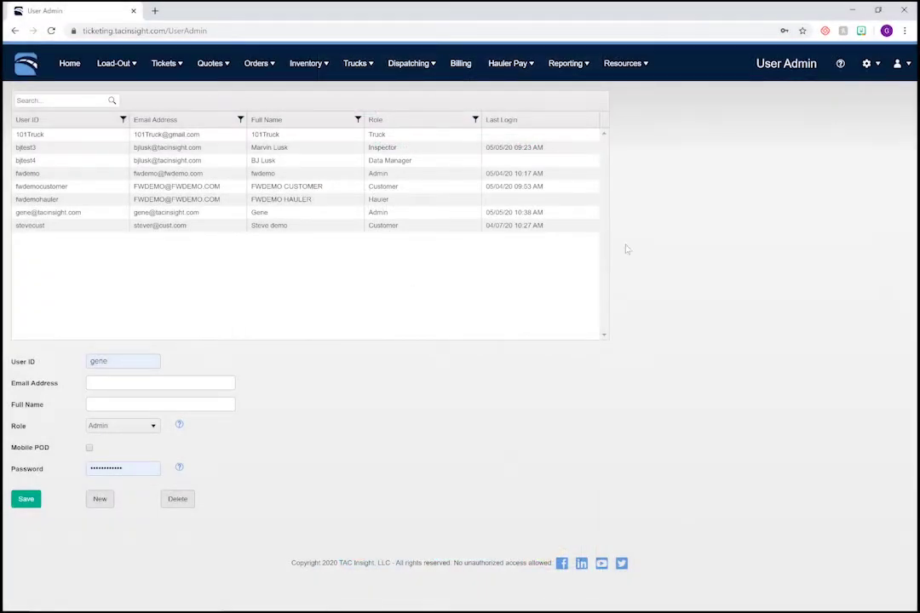
- Start a new user record and enter the inspector's user ID, e-mail address and full name
click(100, 500)
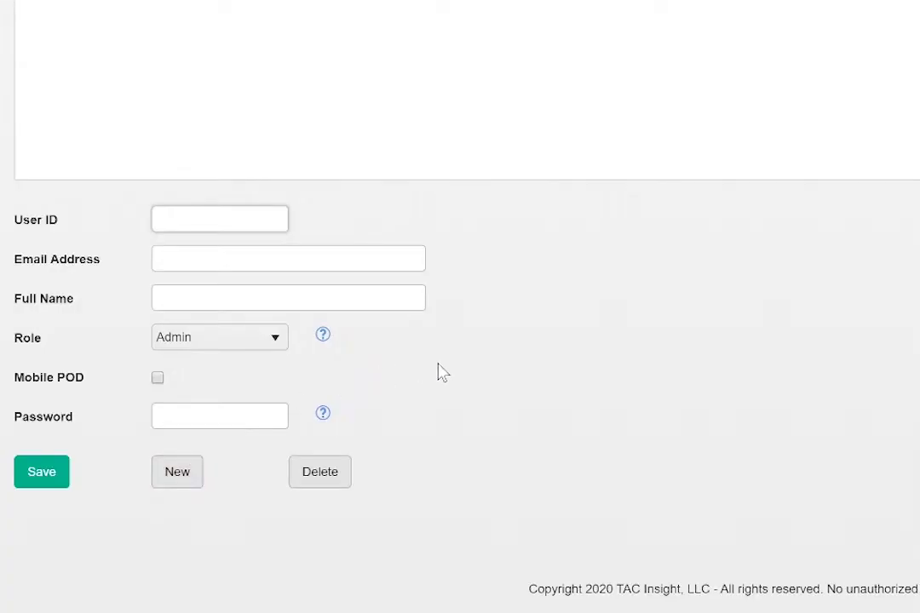
text(DOTInspector)
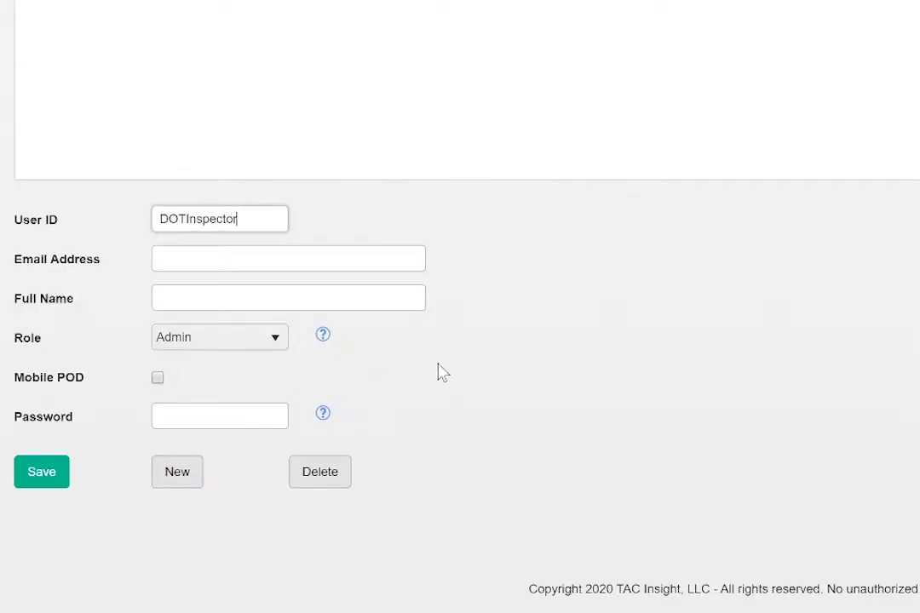
key(Tab)
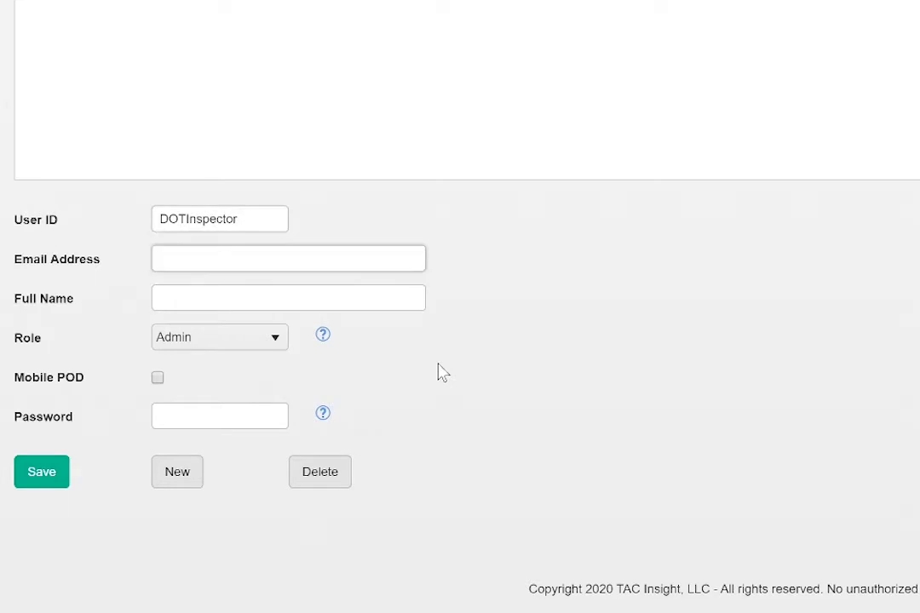
text(inspector@yourdot.gov)
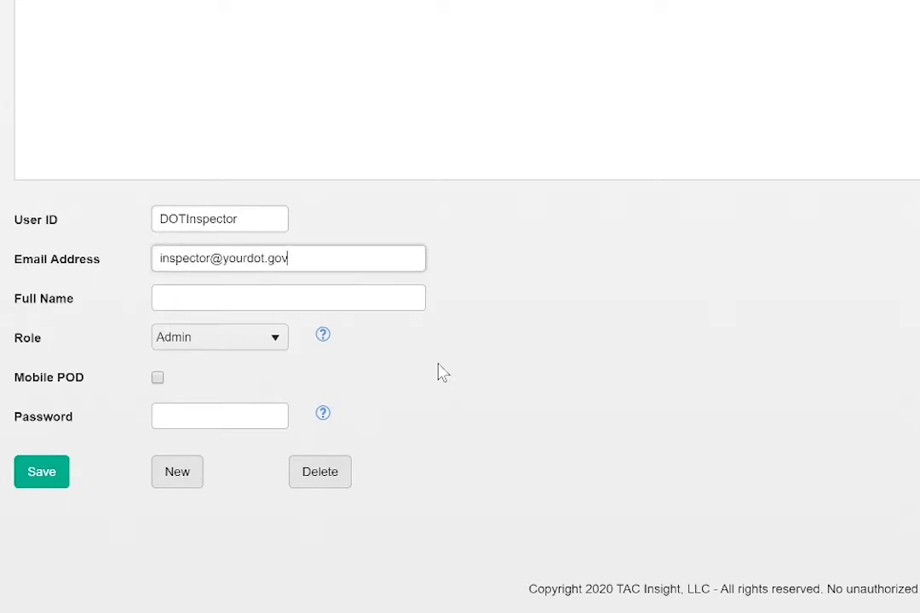
key(Tab)
text(John)
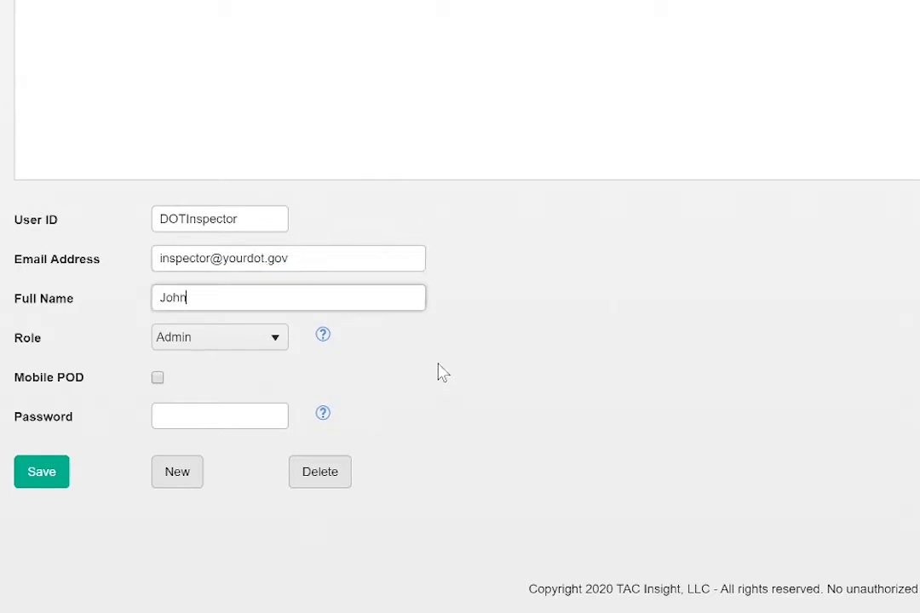
text( Doe)
- Give the user the Inspector role with Mobile POD enabled, set a password, and save
click(277, 339)
scroll(251, 431, down, 1)
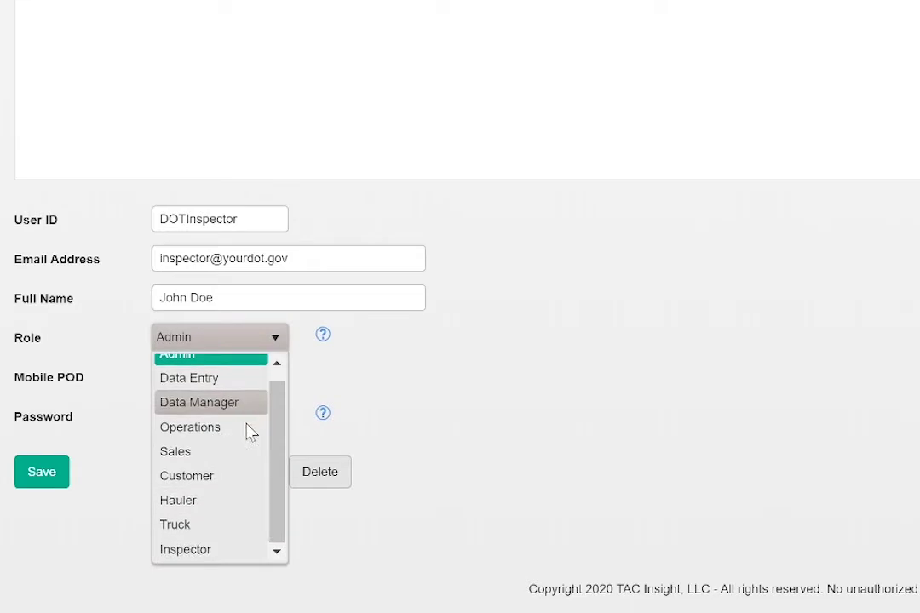
click(196, 550)
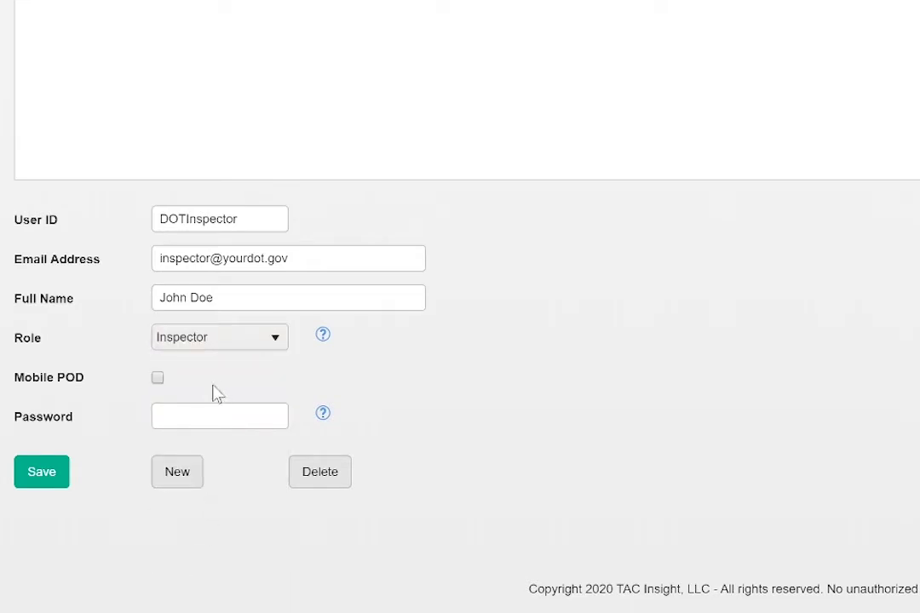
click(157, 379)
key(Tab)
text(123456)
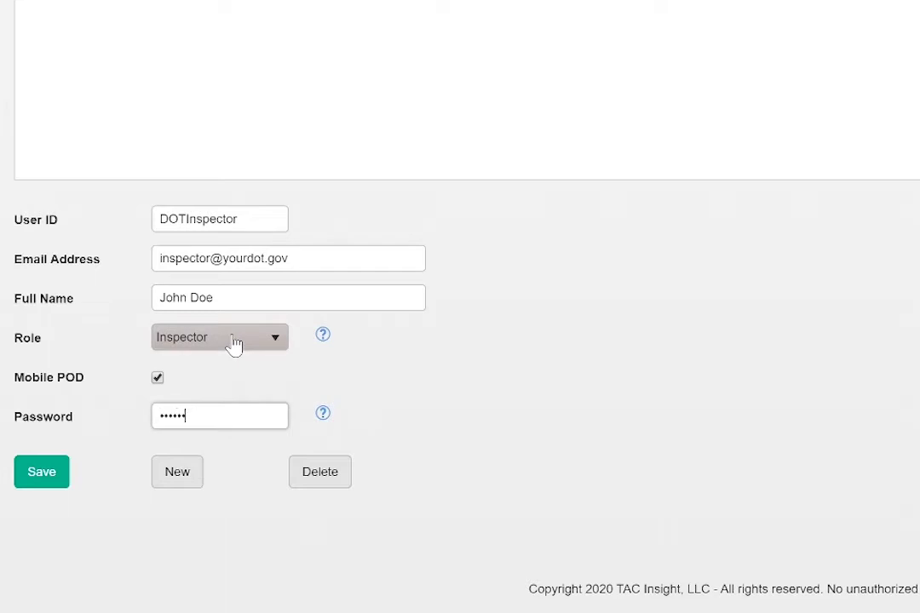
click(35, 471)
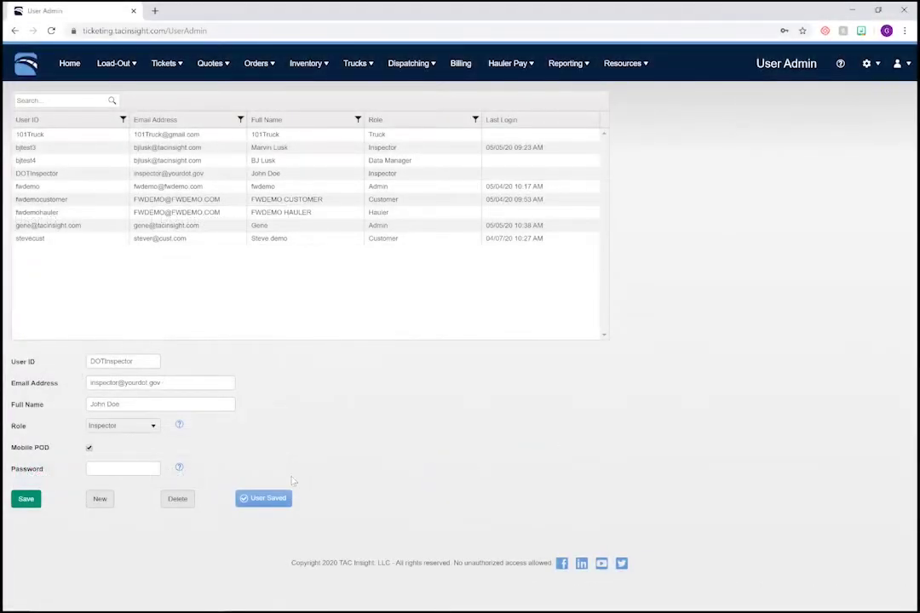
- Start another user with the driver's login, e-mail and name 'Truck 102', using the Truck role
click(102, 501)
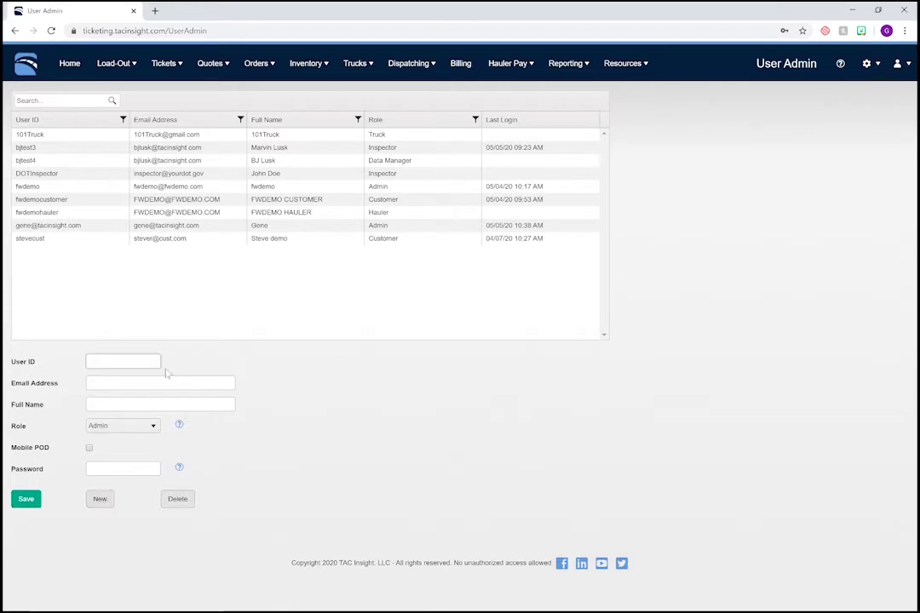
text(truck102)
key(Tab)
text(truck@truck.com)
key(Tab)
text(Truck 102)
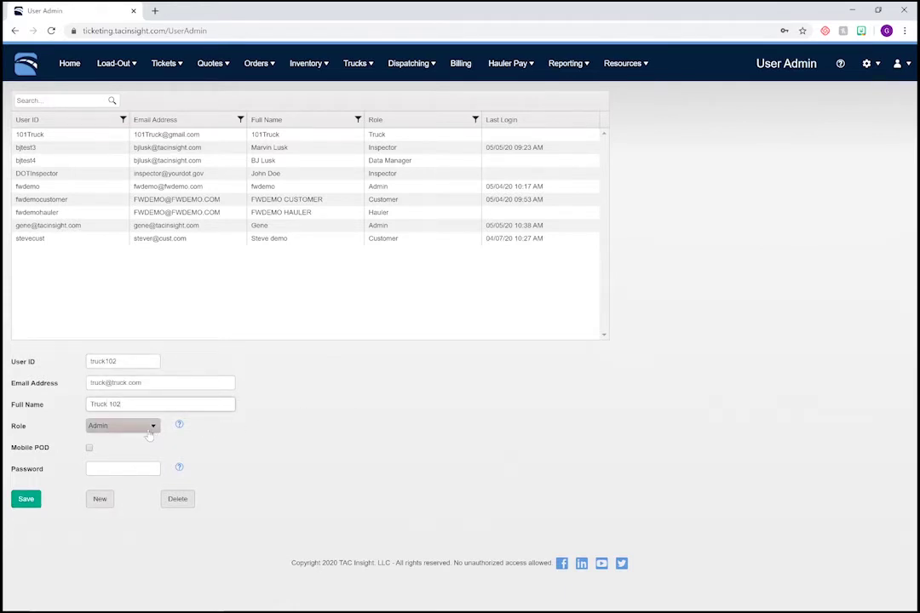
click(149, 428)
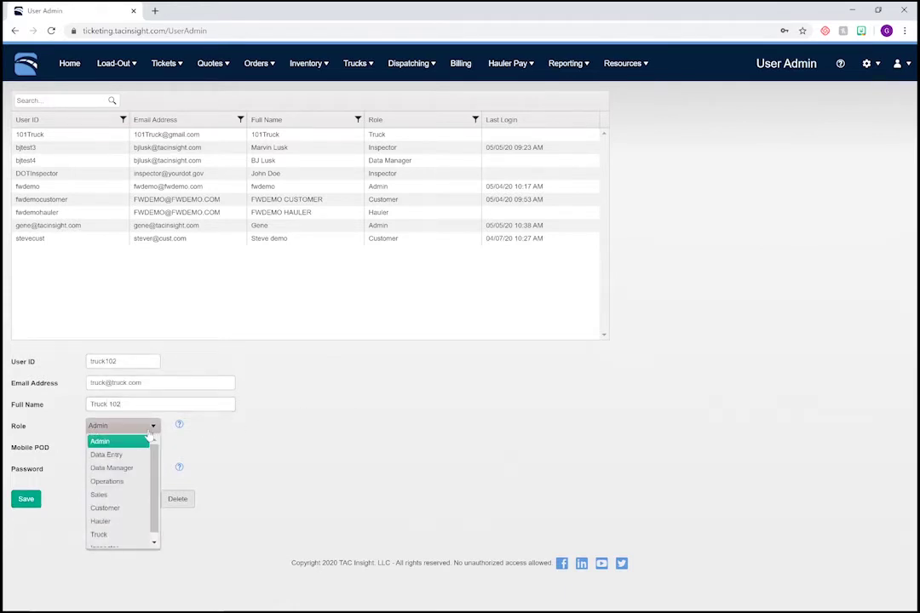
click(119, 535)
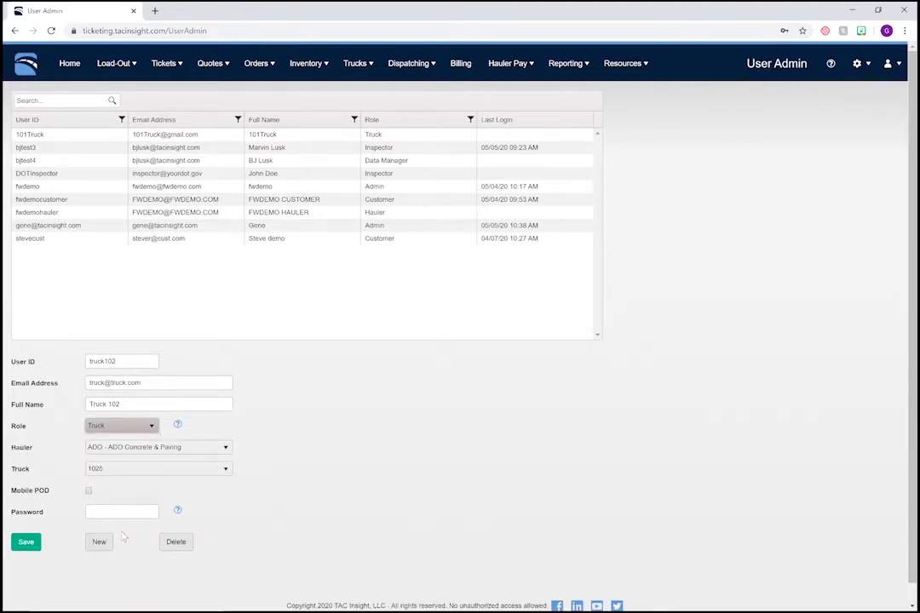
- Assign hauler DEMO - DEMO TRUCKING and truck 102, set a password, and save the user
click(224, 449)
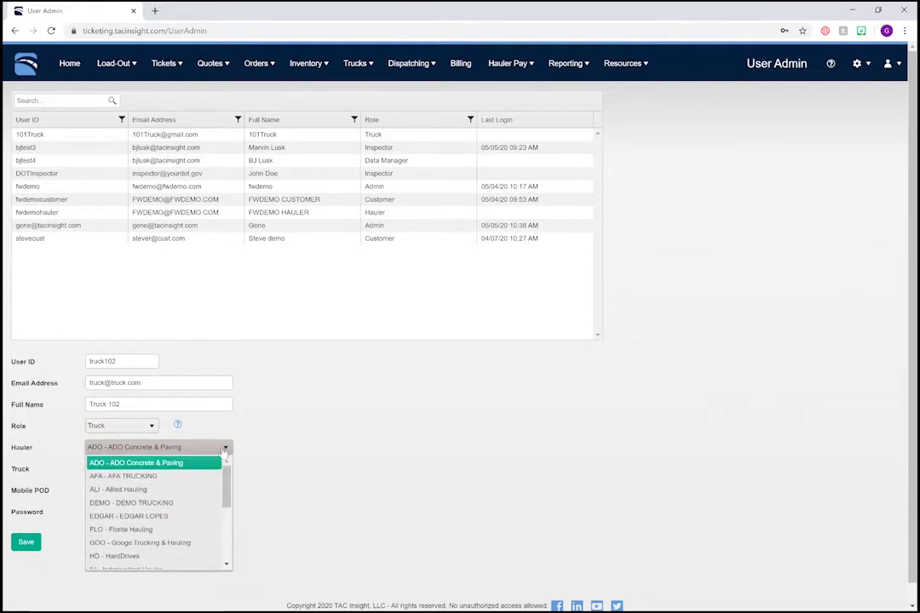
click(159, 504)
click(162, 469)
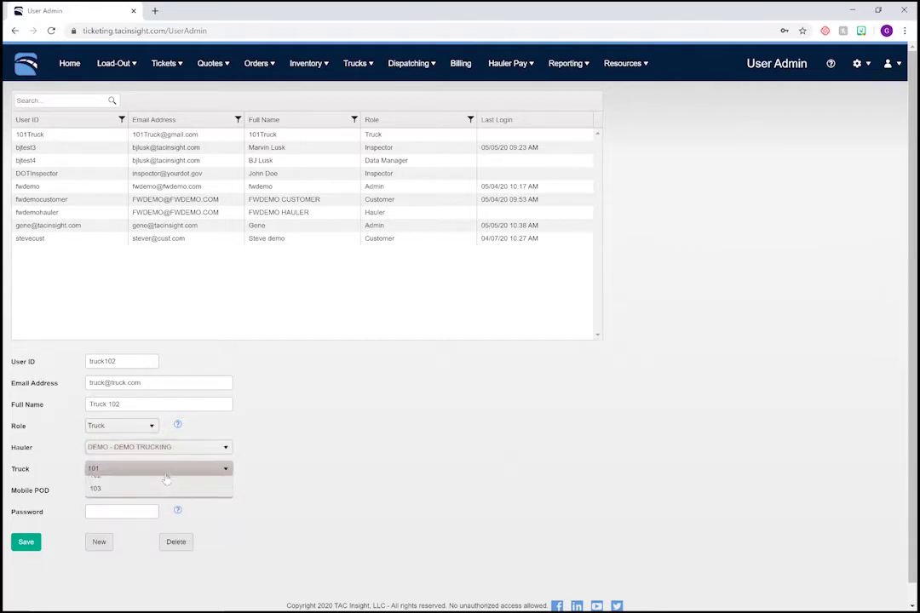
click(158, 498)
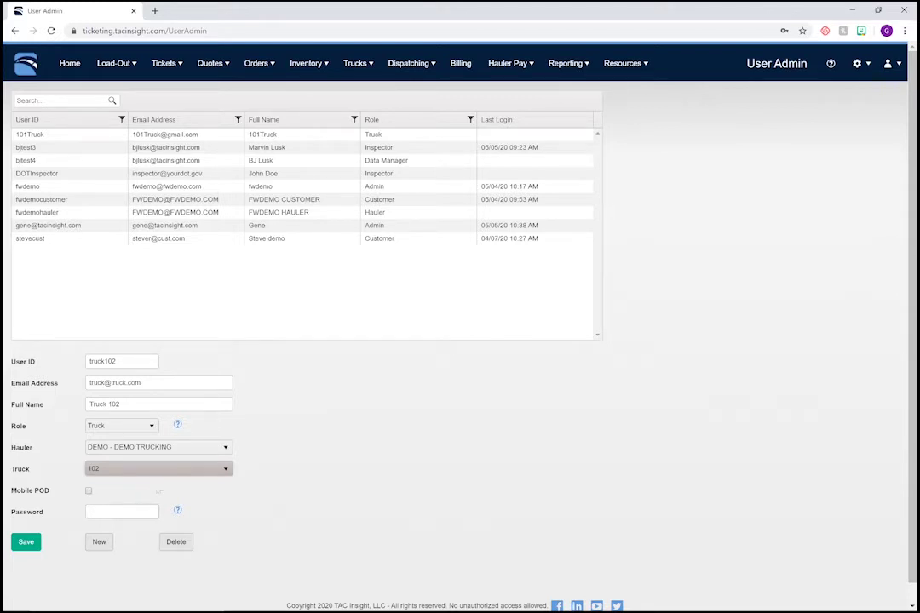
click(128, 511)
text(123456)
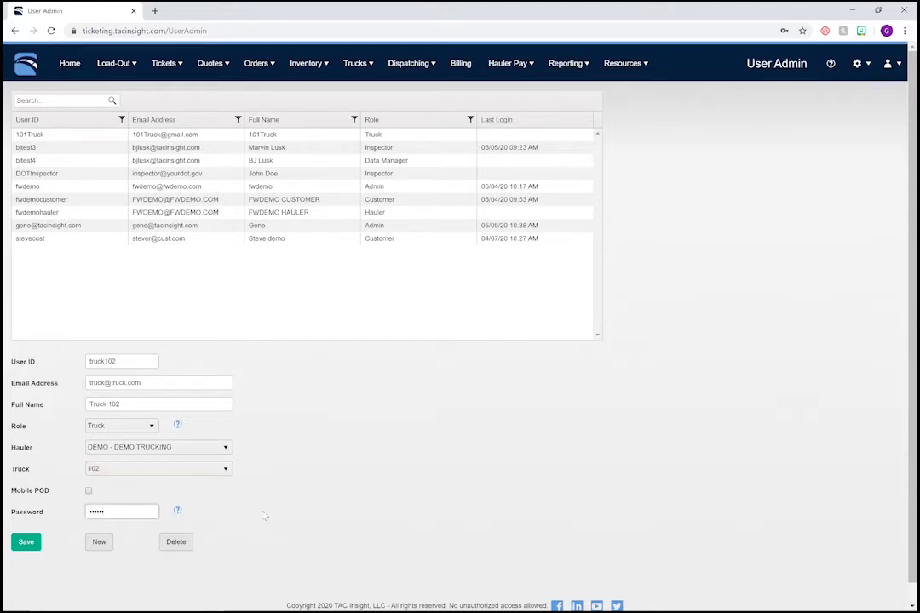
click(26, 542)
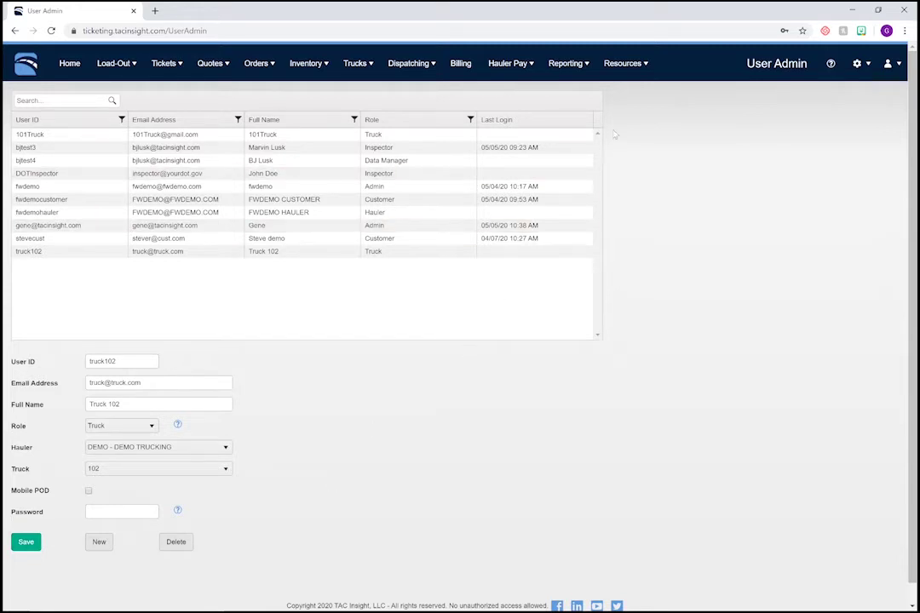
- On Resources > Inspectors, select the DOT inspector and tick order 40
mouse_move(630, 73)
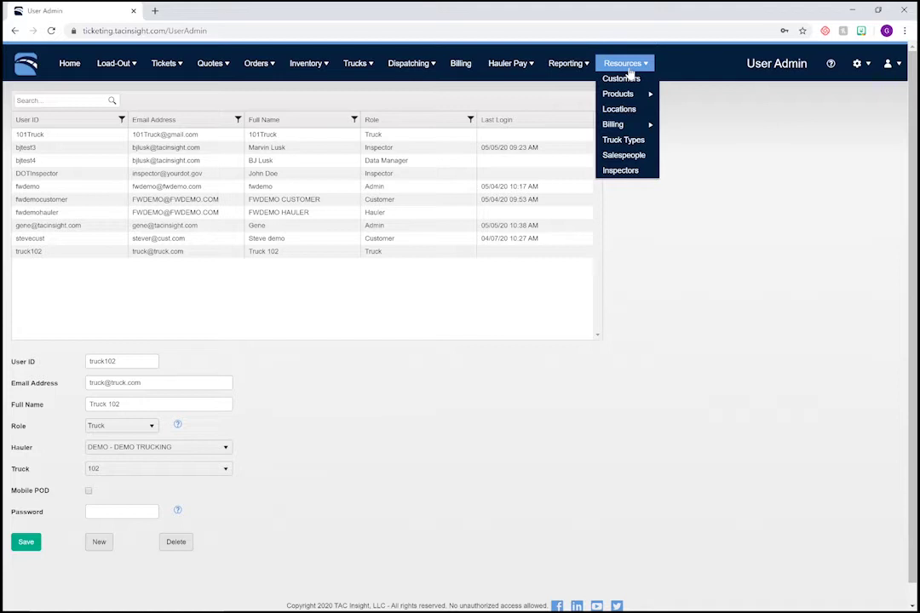
click(624, 176)
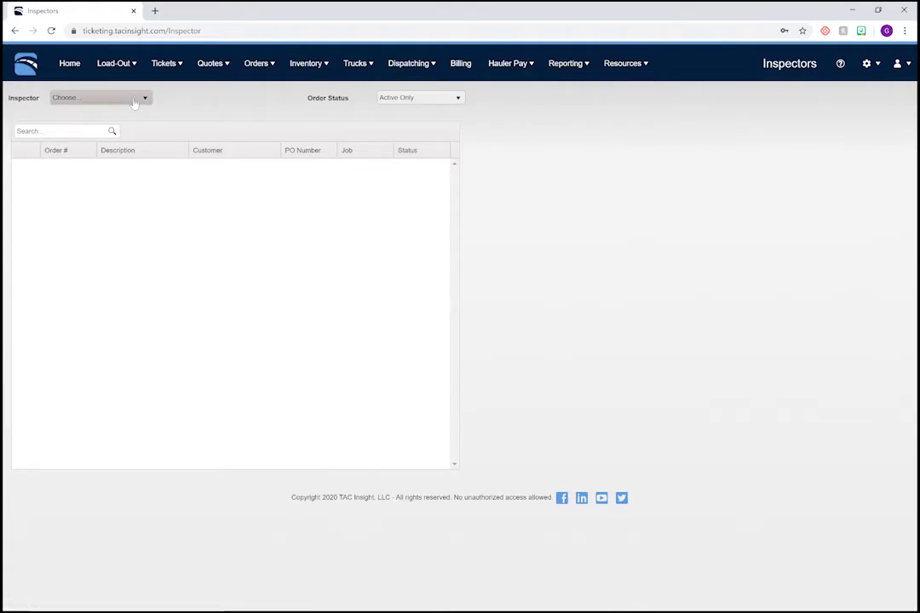
click(107, 97)
click(119, 128)
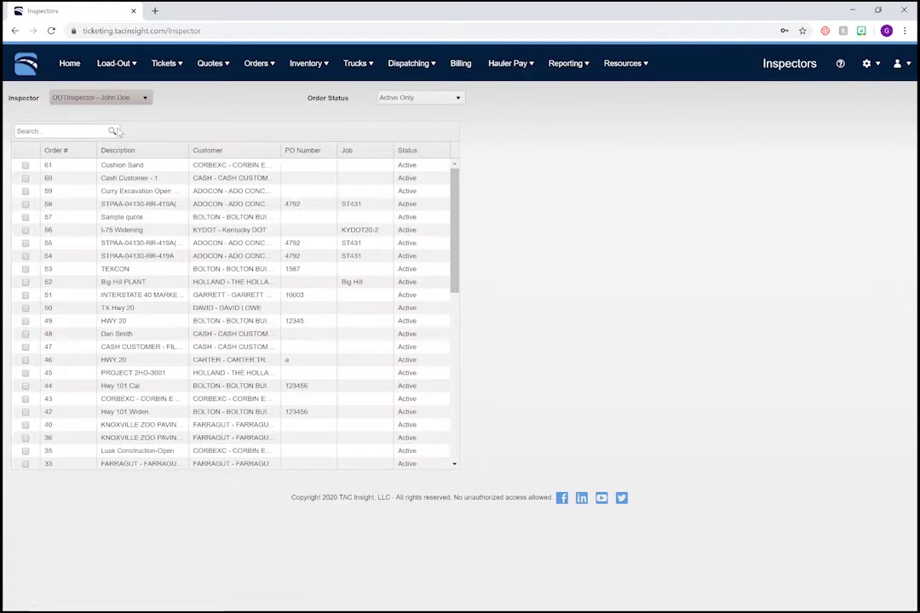
scroll(44, 266, down, 3)
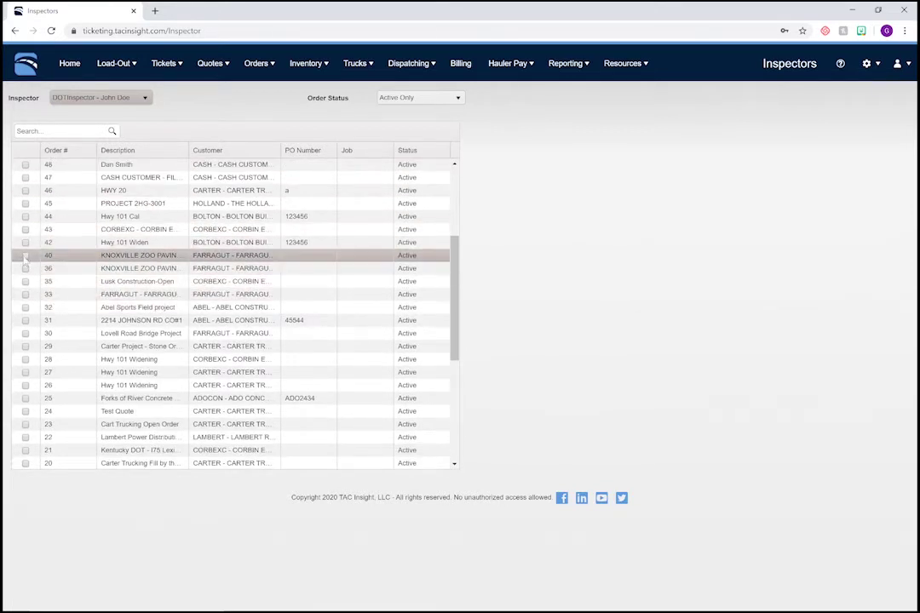
click(24, 254)
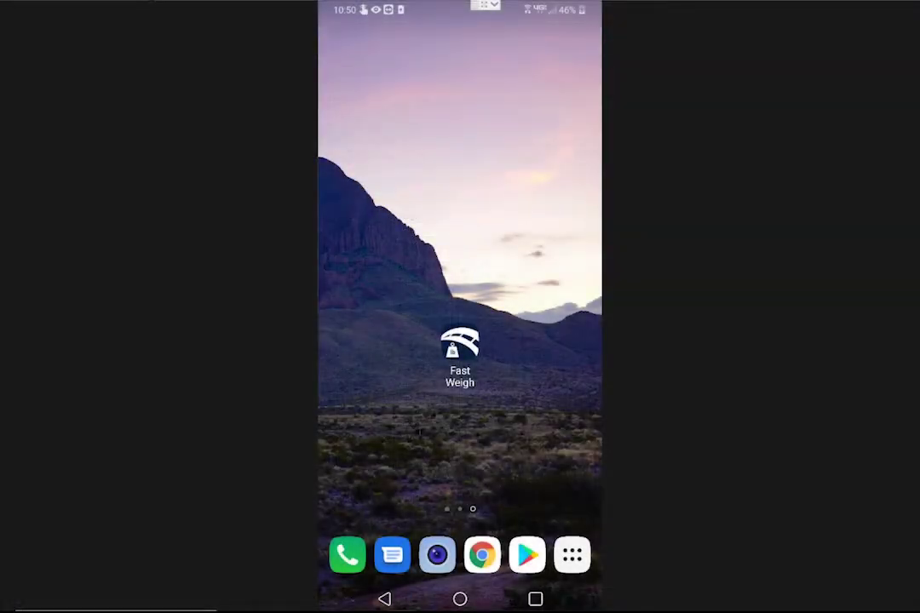
- Launch the Fast Weigh app from the home screen and open its navigation menu
click(460, 344)
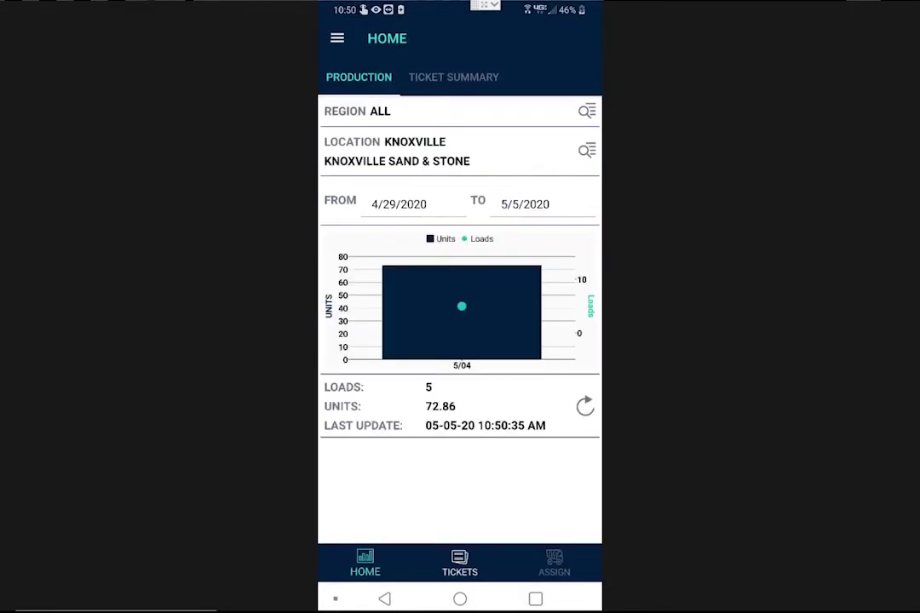
click(336, 37)
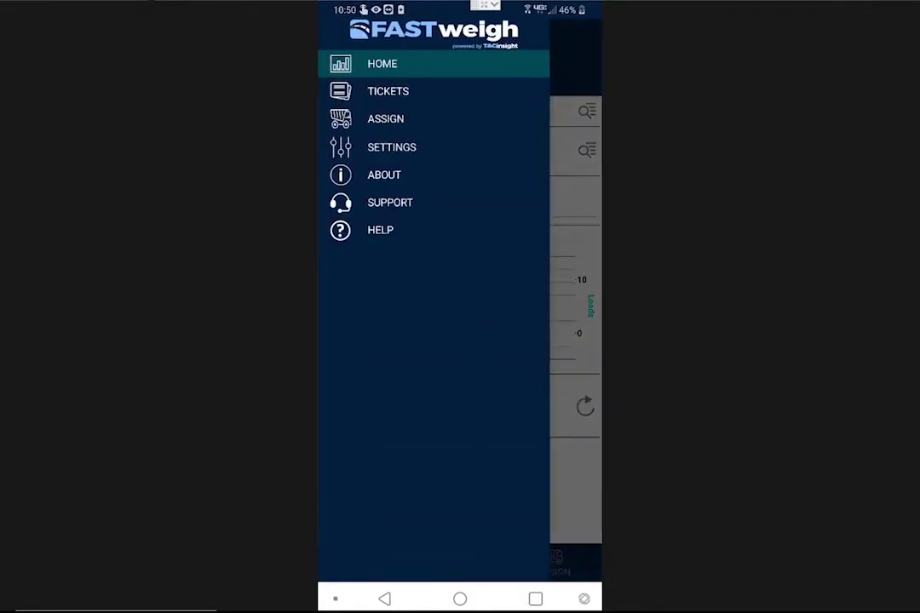
- Enter the driver's login as the User Email in Settings and return Home
click(392, 146)
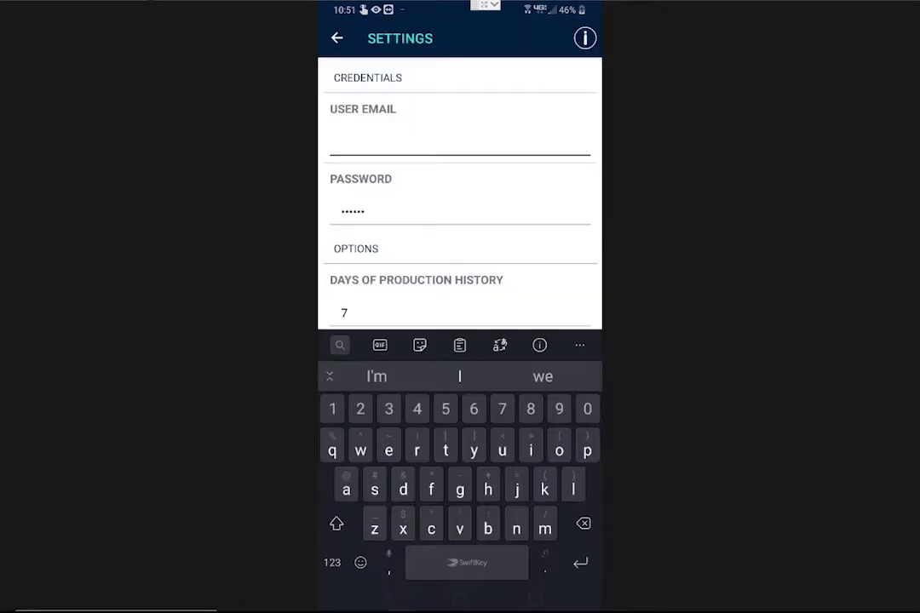
text(truck102)
click(336, 37)
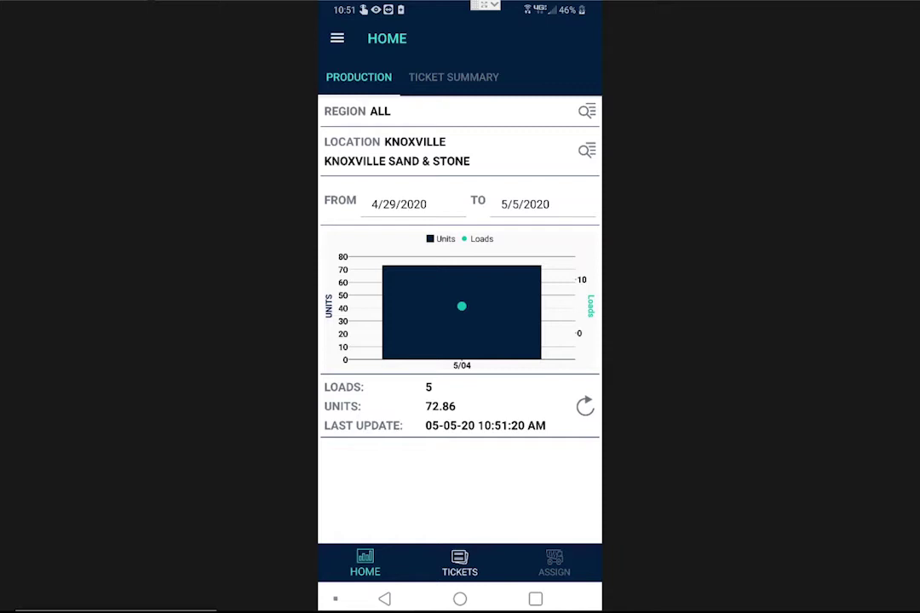
- Check the Ticket Summary and Production views, then open the Tickets list
click(453, 76)
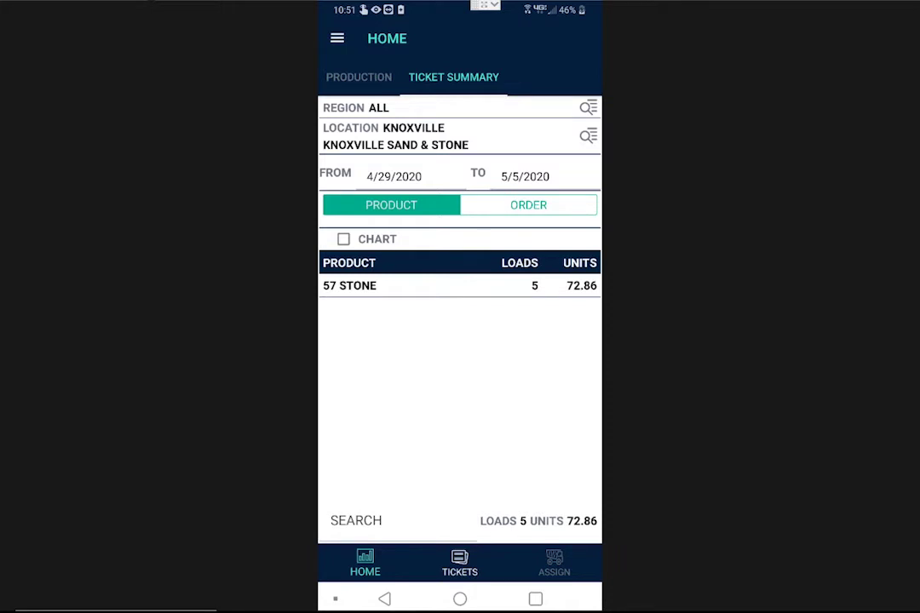
click(359, 77)
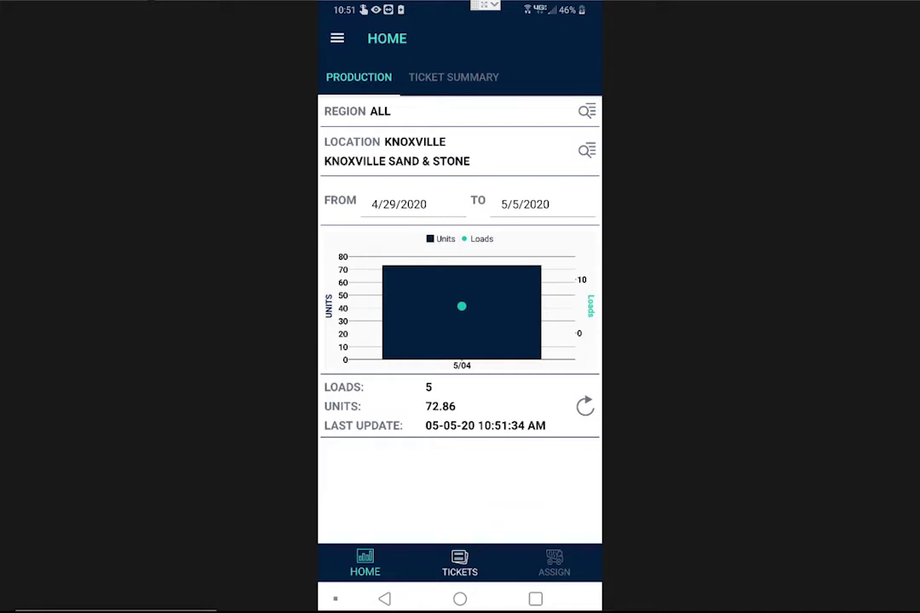
click(460, 564)
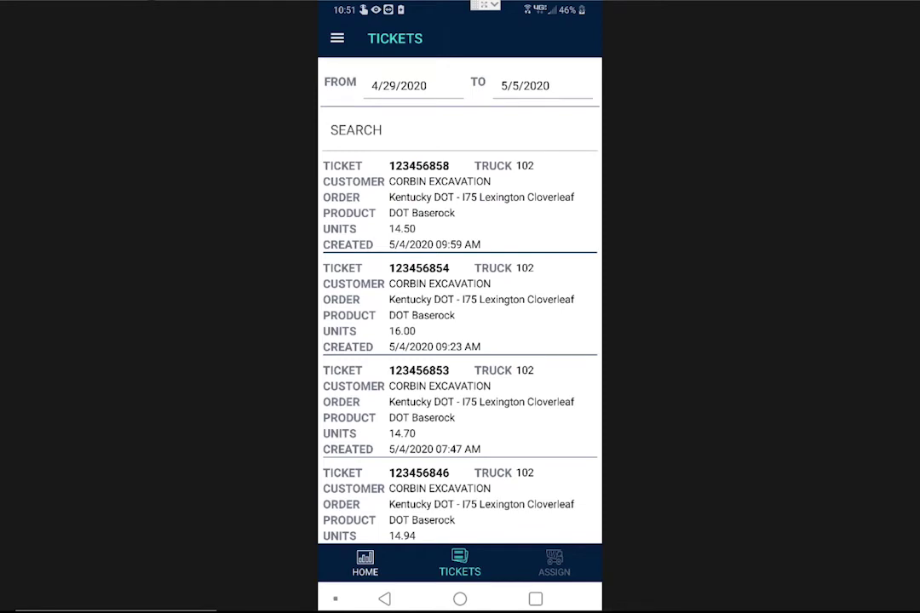
- View and zoom ticket 123456858's PDF, then enter the inspector's login as the User Email
click(460, 204)
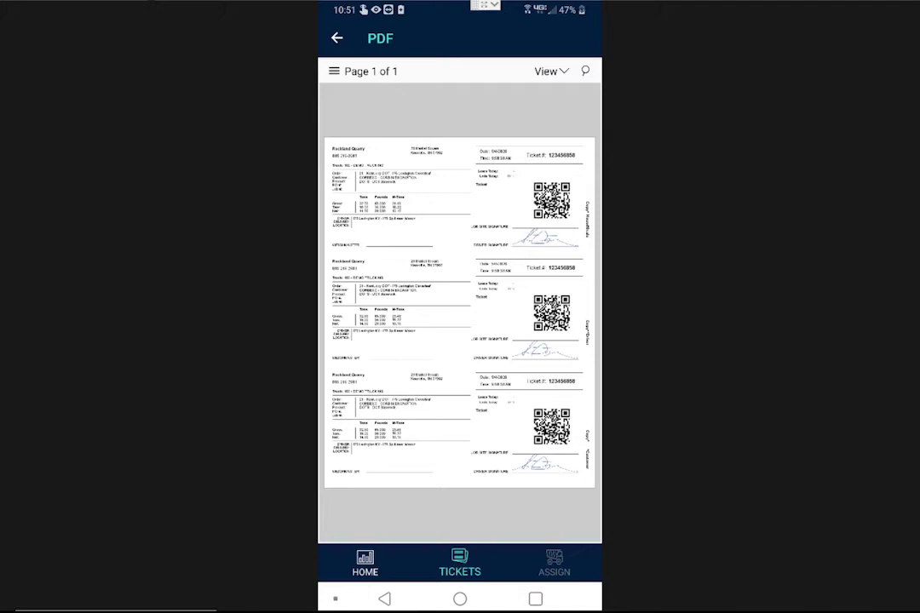
scroll(336, 171, up, 5)
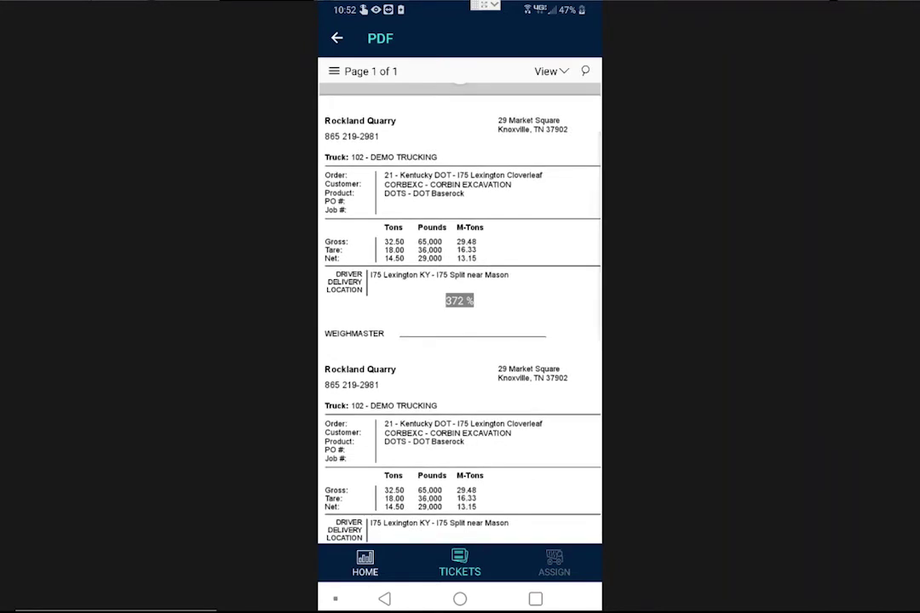
scroll(372, 179, up, 1)
scroll(460, 307, down, 3)
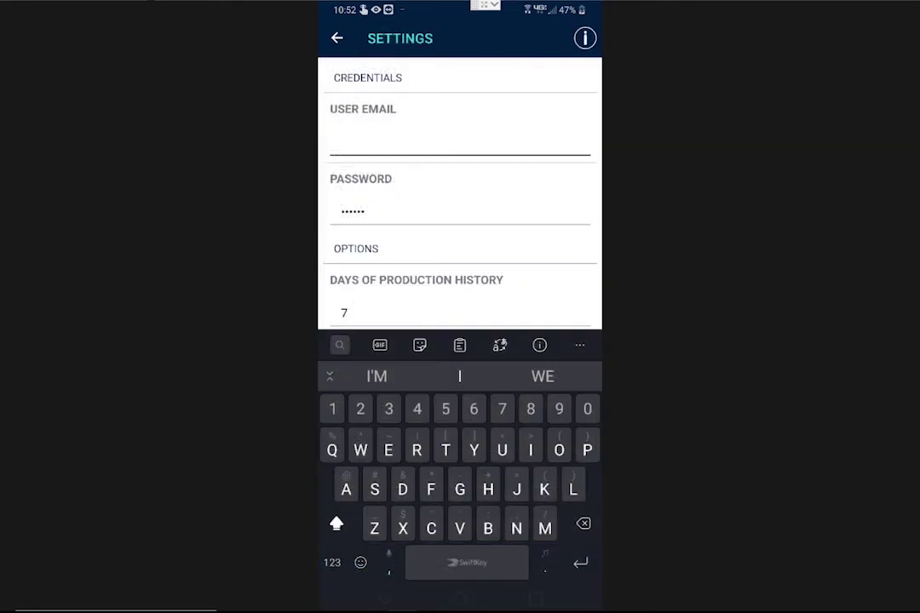
text(DOTinspecto)
key(Escape)
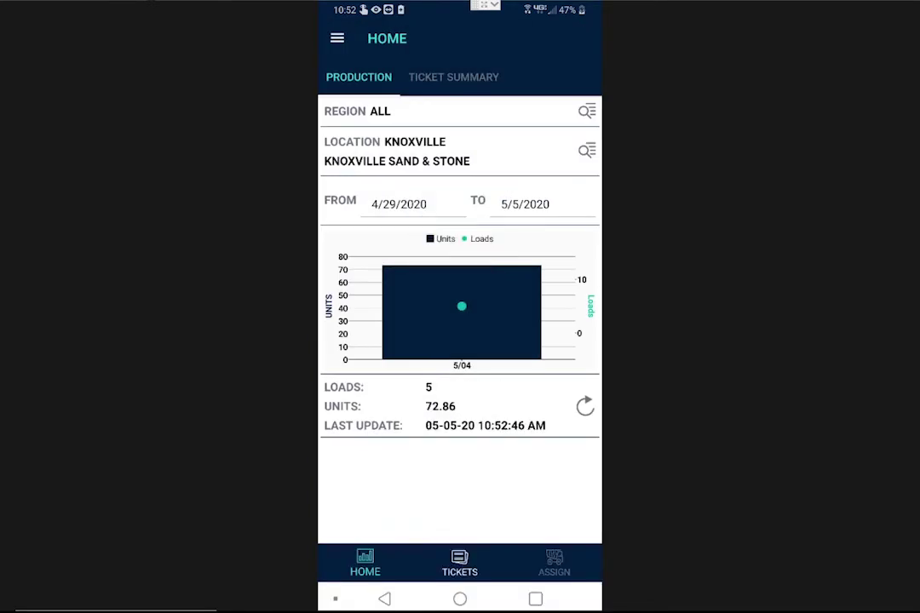
- Review the ticket summary by Order and then by Product, and return to the Production chart
click(453, 77)
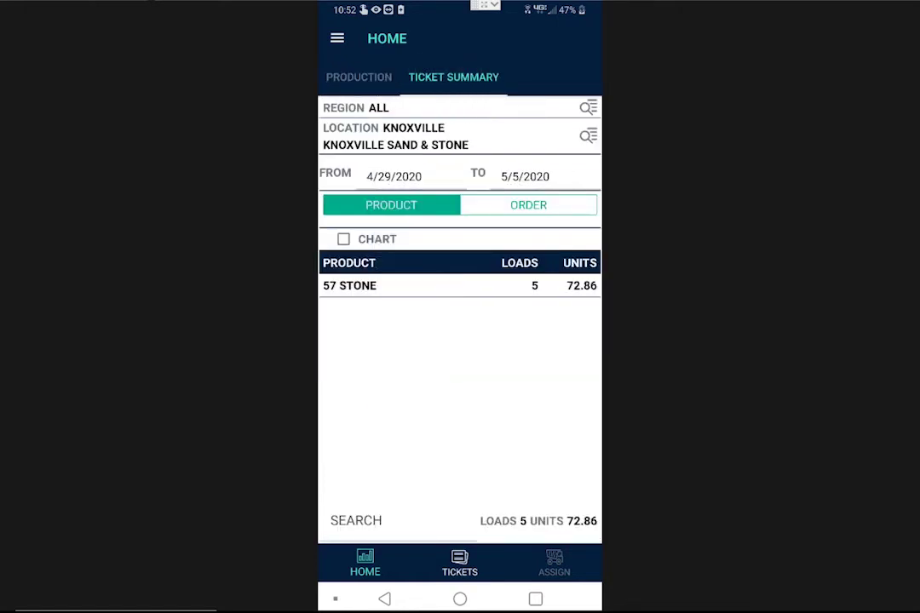
click(528, 204)
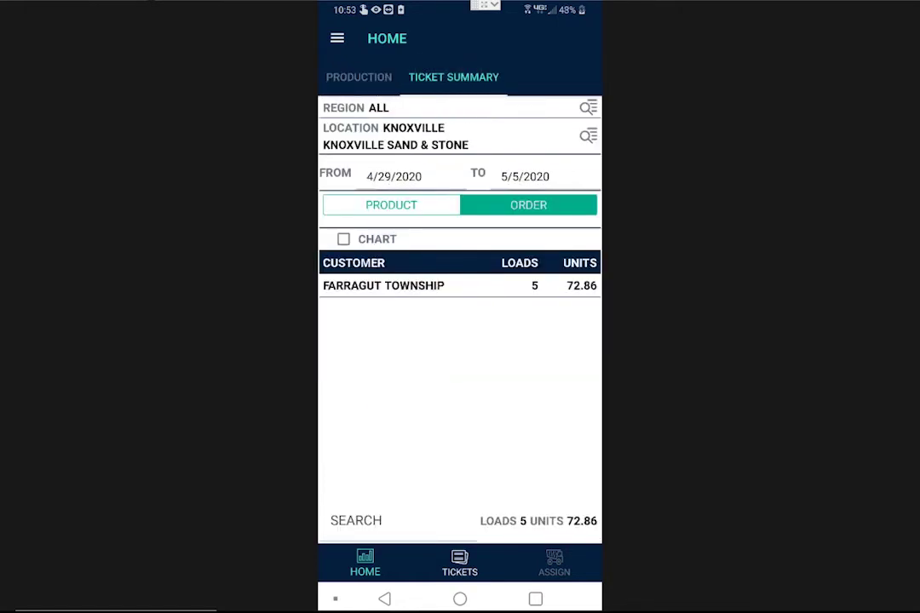
click(391, 205)
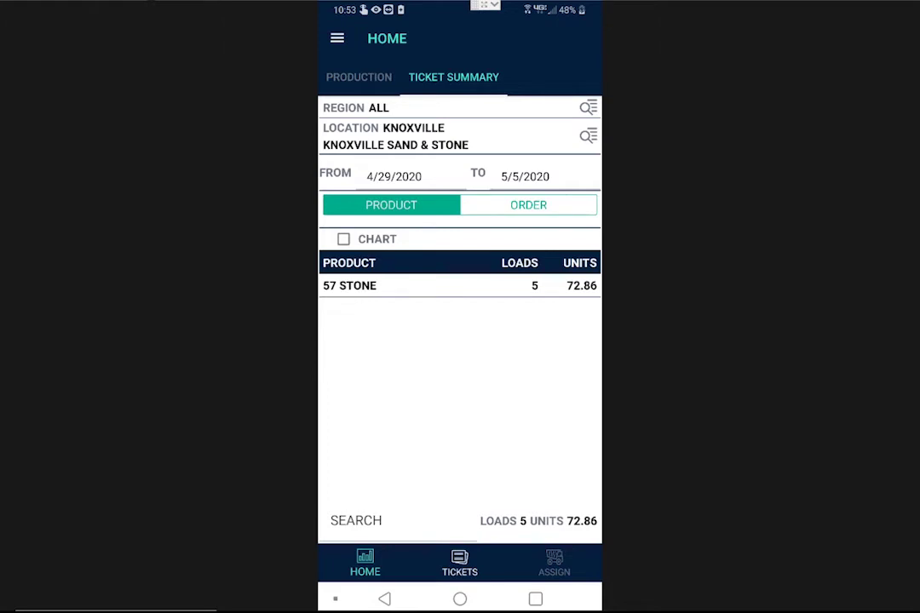
click(359, 77)
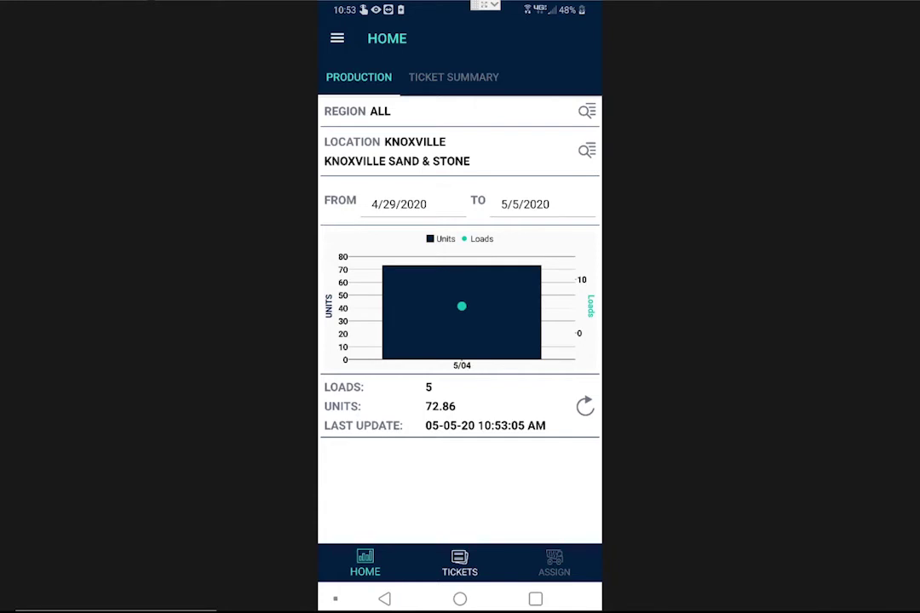
- List tickets awaiting POD and sign for delivery of ticket 25632545
click(459, 564)
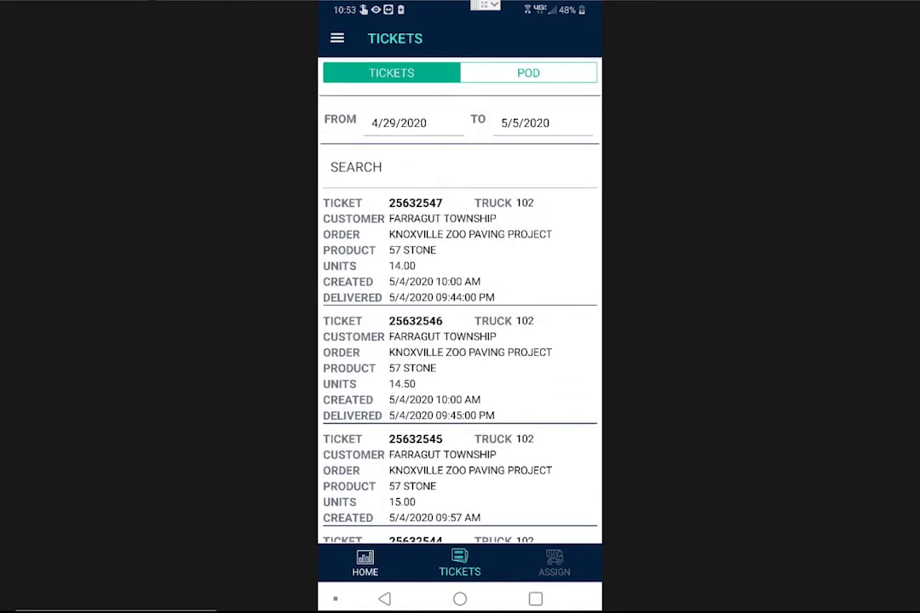
click(528, 72)
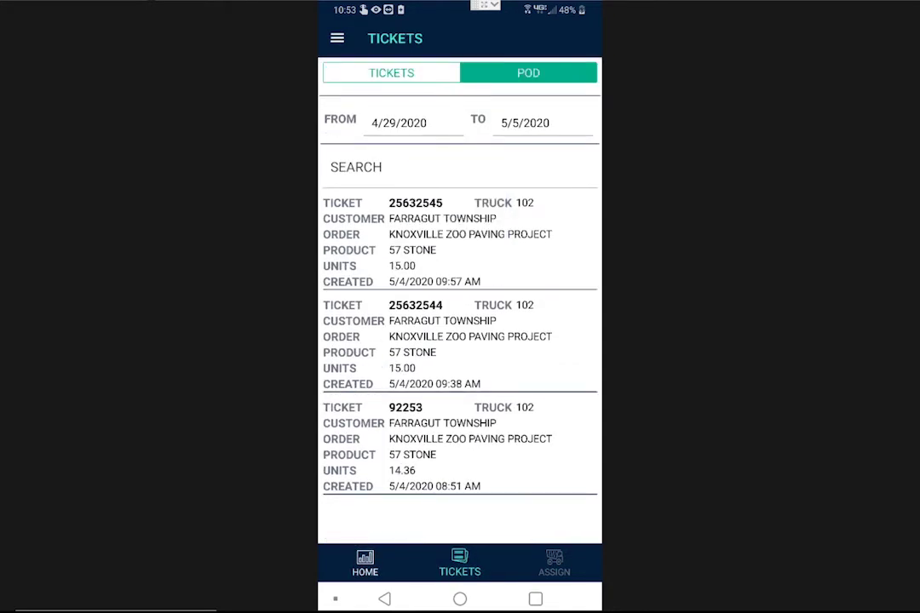
click(460, 242)
drag(400, 255, 515, 249)
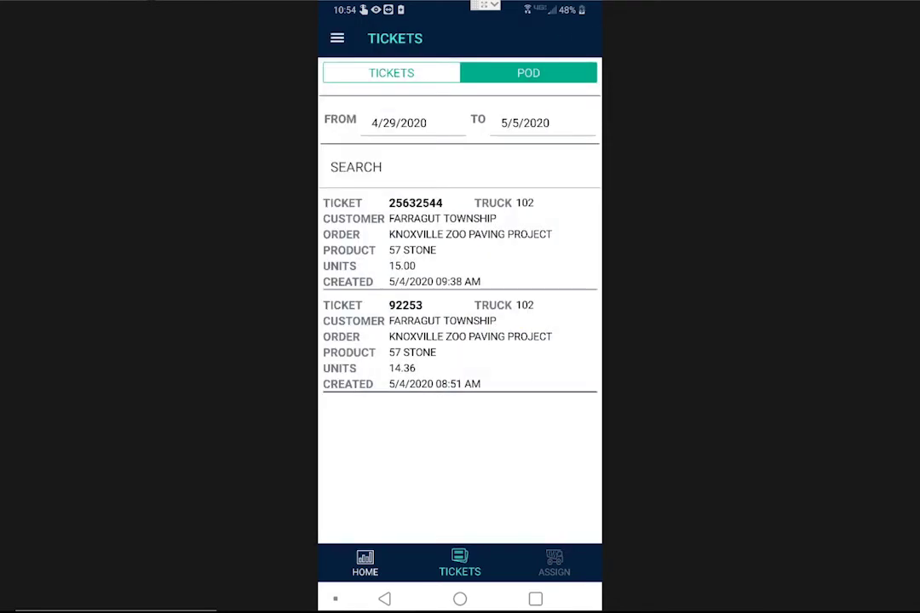
- Reject ticket 25632544's delivery with reason 'Temperature too low' and sign the rejection
click(460, 242)
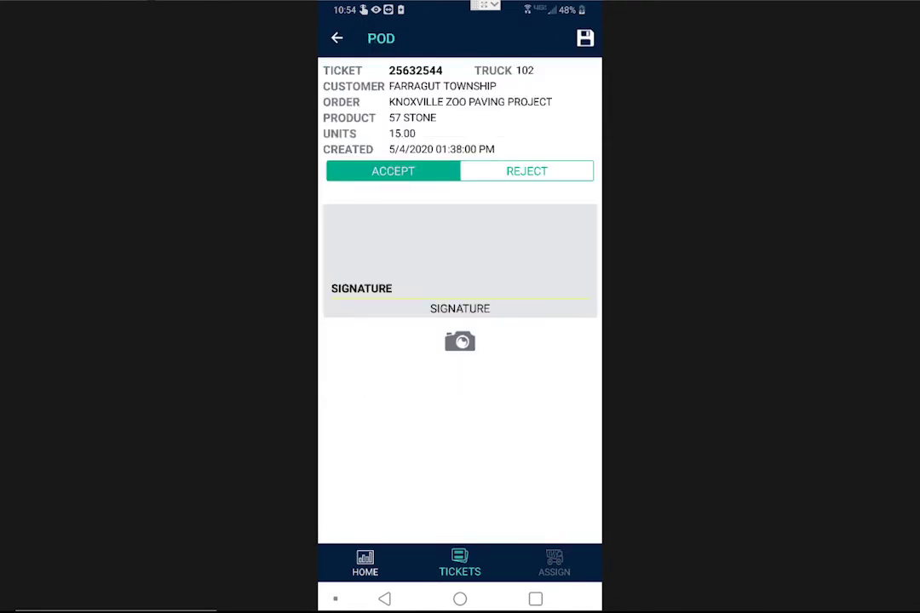
click(526, 171)
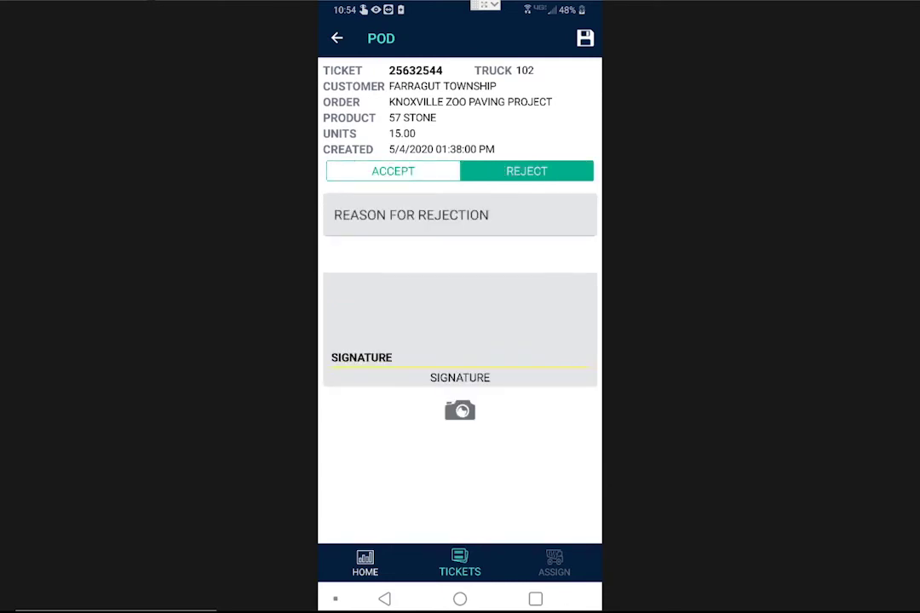
click(460, 215)
text(Temperature )
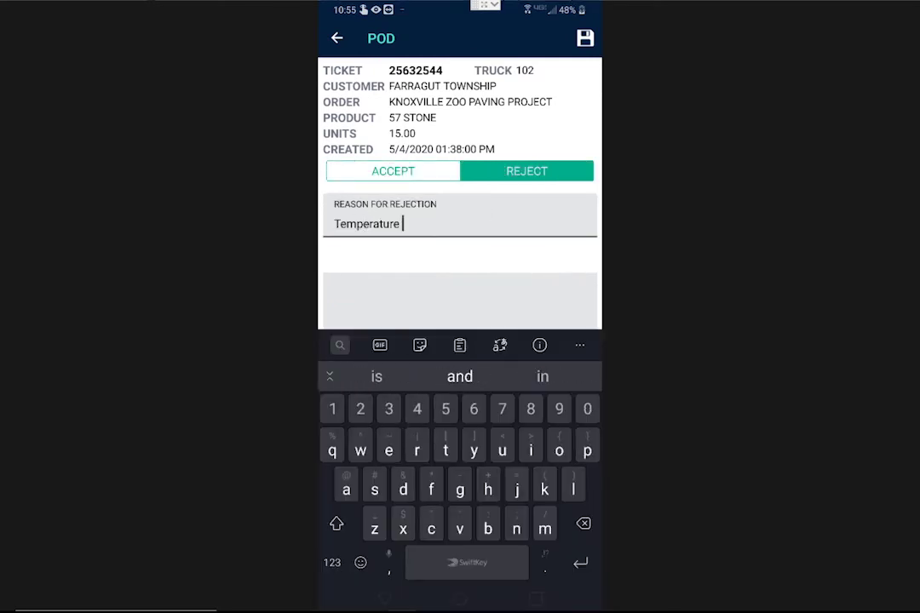
text(too low)
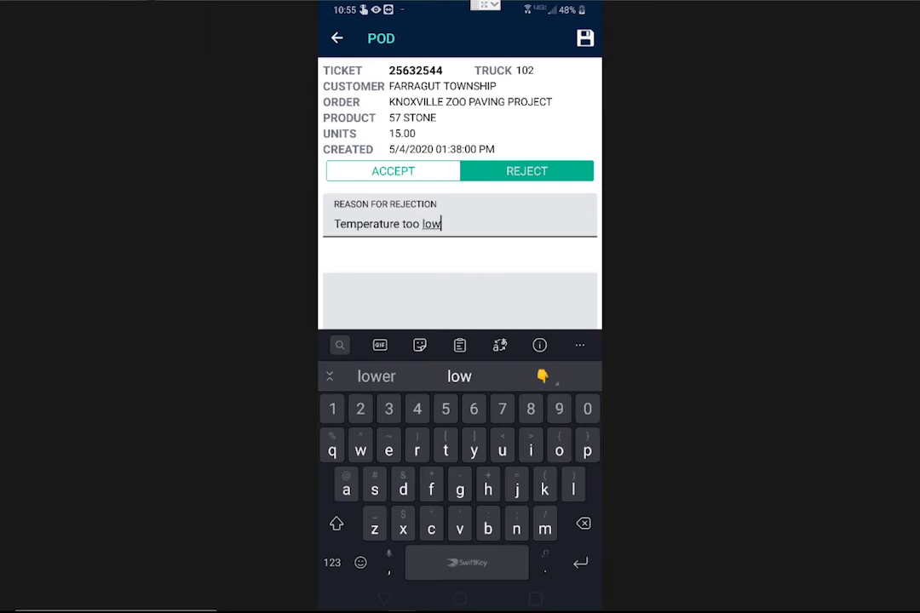
key(Escape)
drag(417, 325, 534, 319)
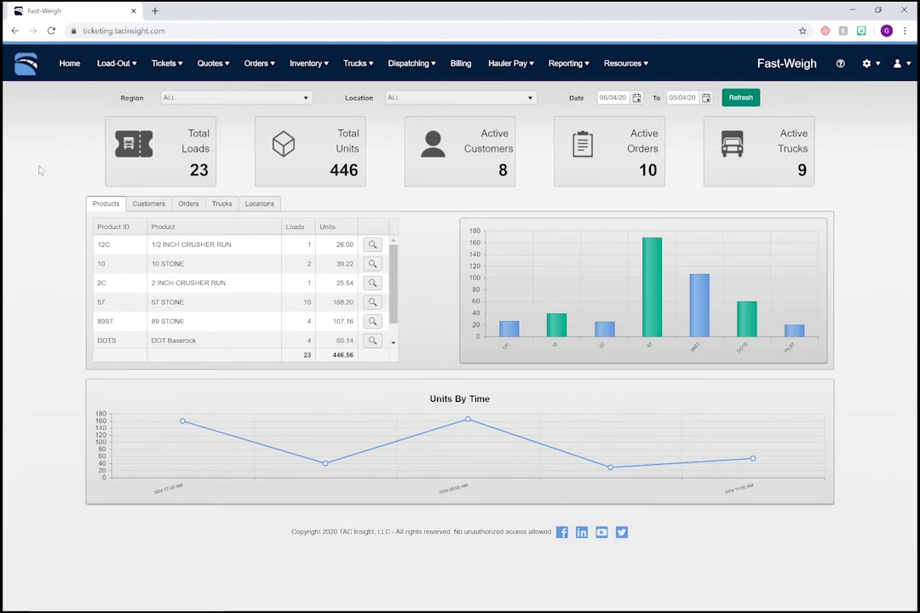
- Open the Proof of Delivery Query page and set the Status filter to All
click(157, 66)
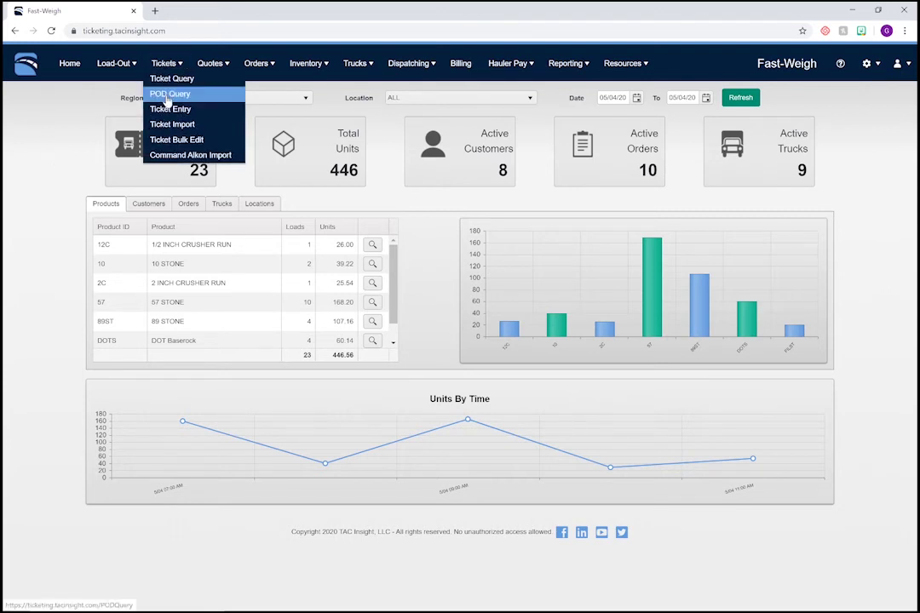
click(168, 95)
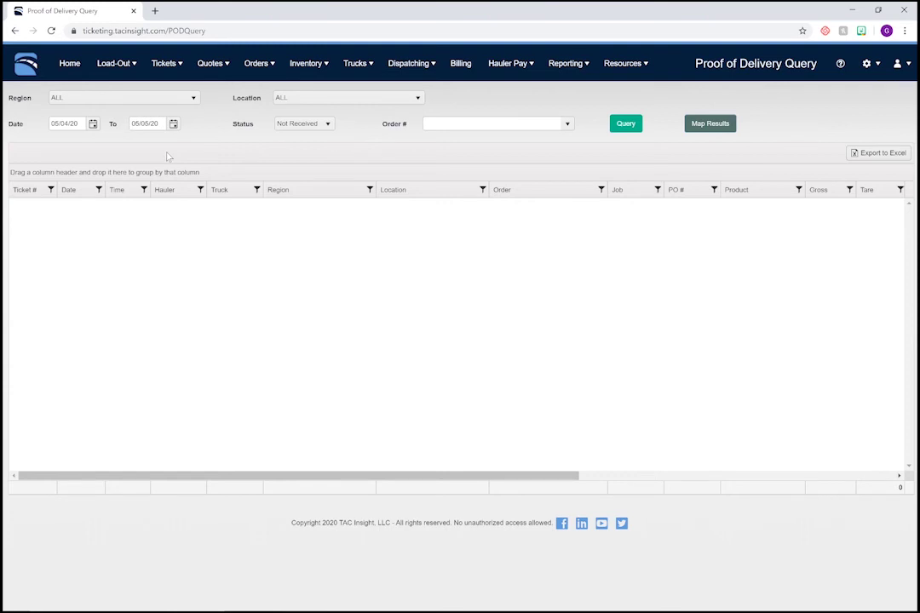
click(299, 125)
click(297, 166)
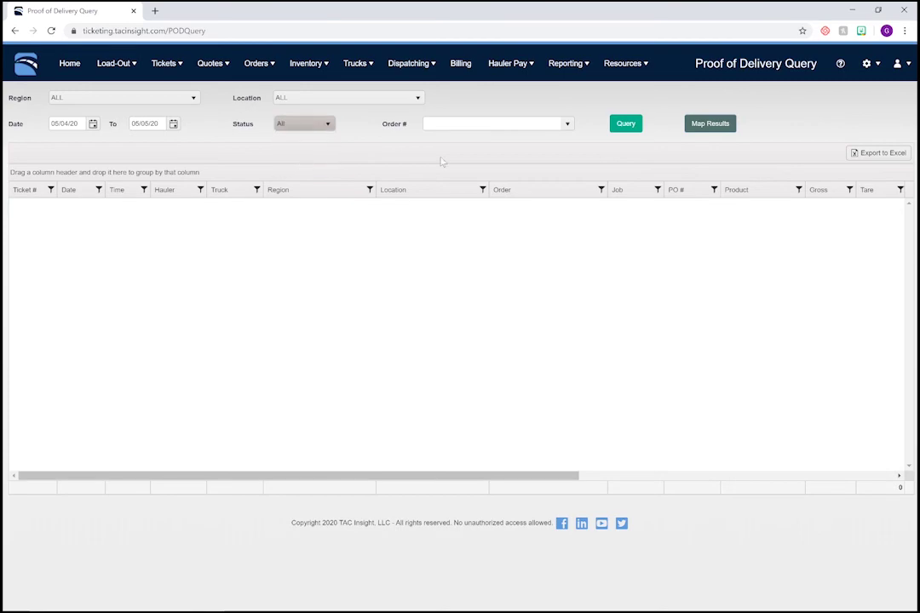
- Run the all-status query, sort by the Rejected column, and show the rejected load's reason
click(619, 127)
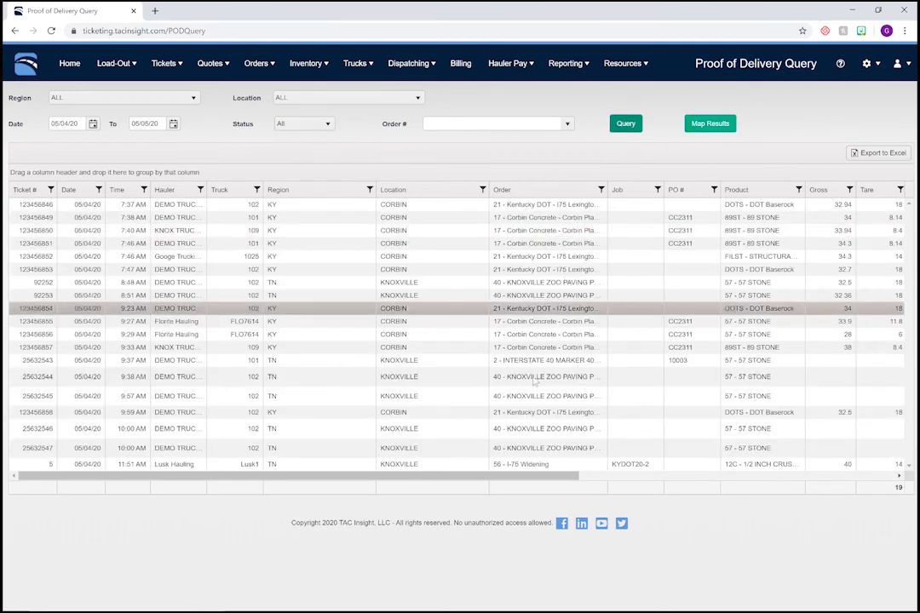
drag(530, 477, 849, 461)
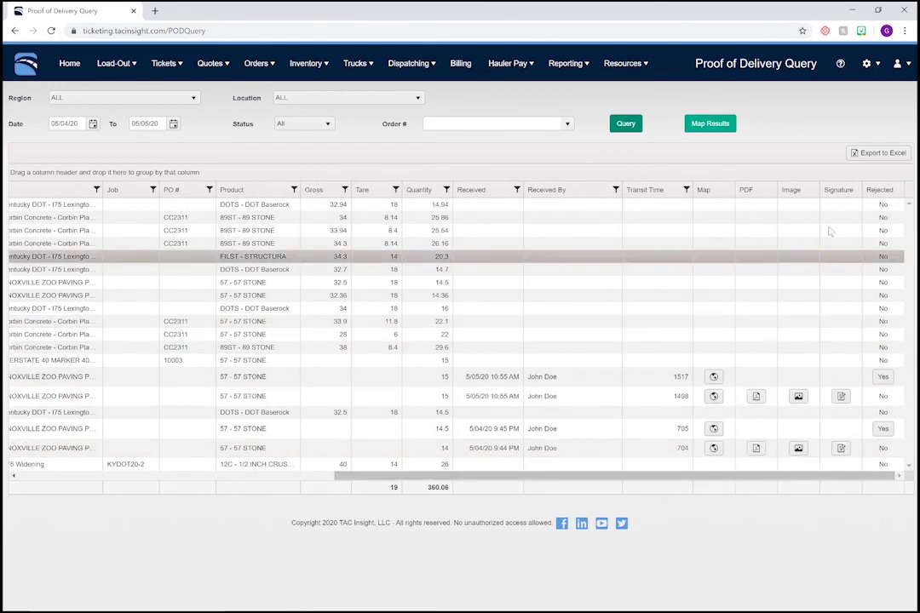
click(877, 189)
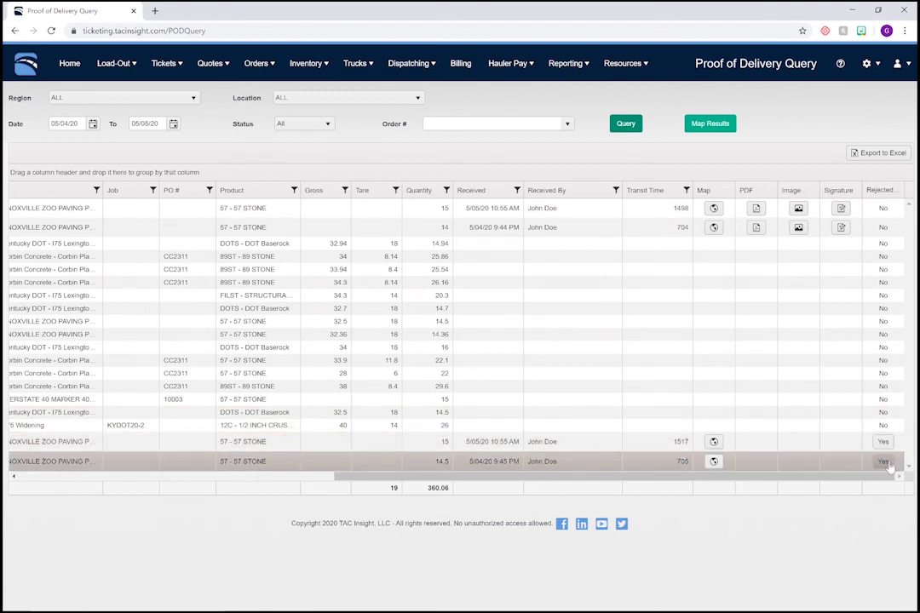
click(887, 463)
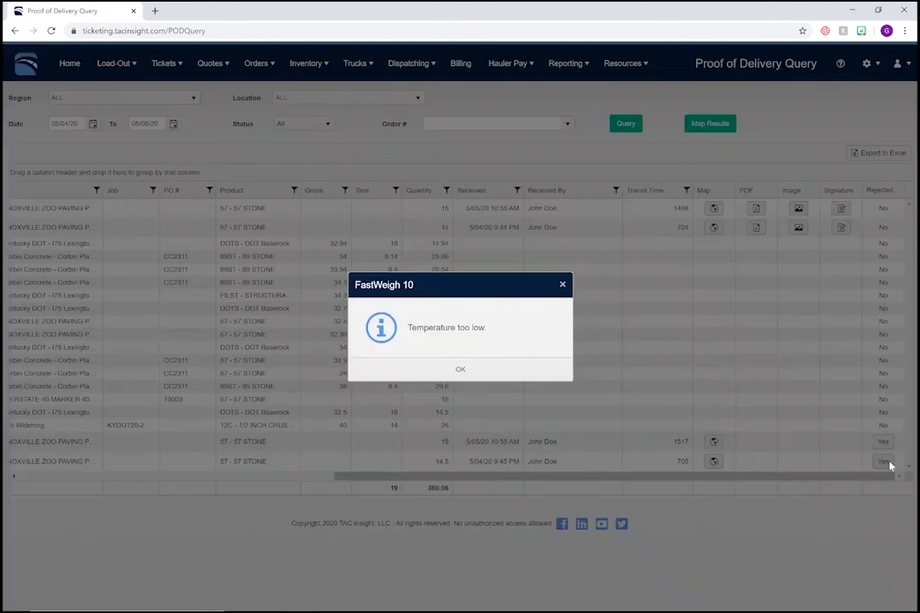
- Dismiss the 'Temperature too low' message and bring up the TAC Insight support Reach Out form
click(460, 368)
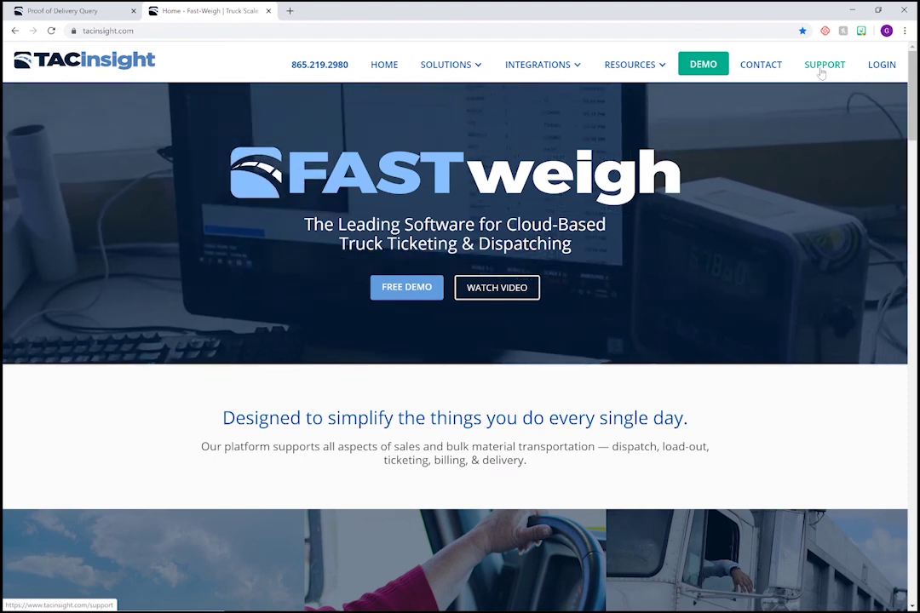
click(823, 67)
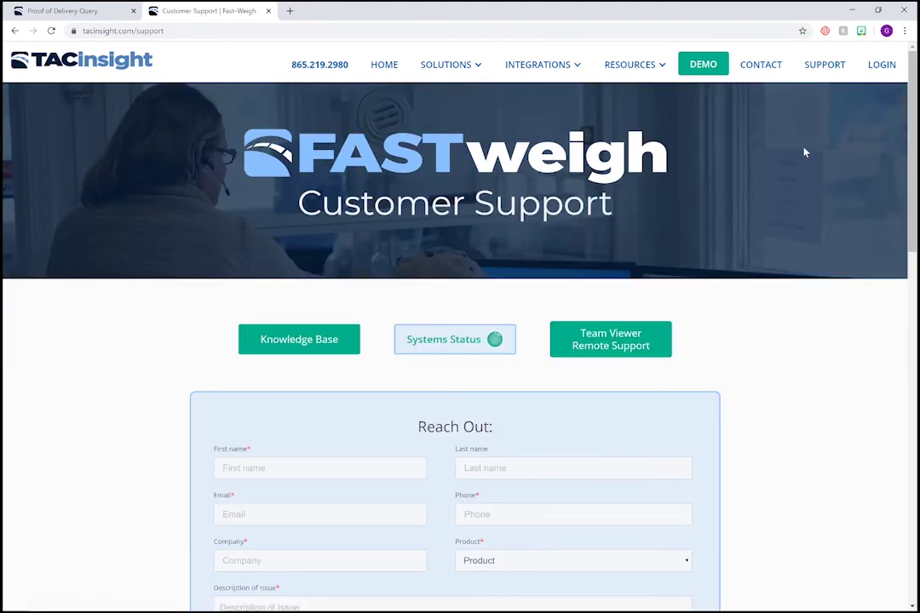
scroll(801, 196, down, 2)
scroll(800, 207, down, 1)
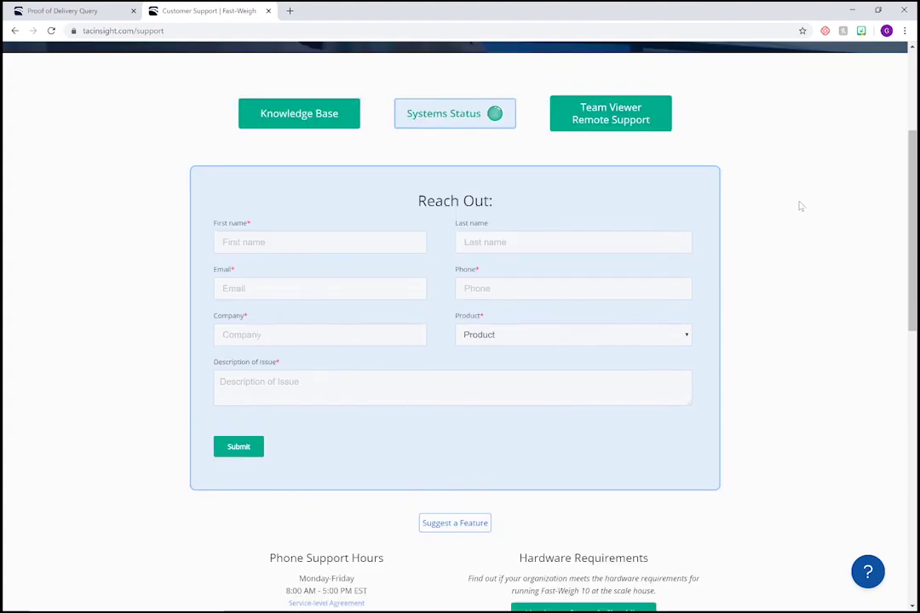